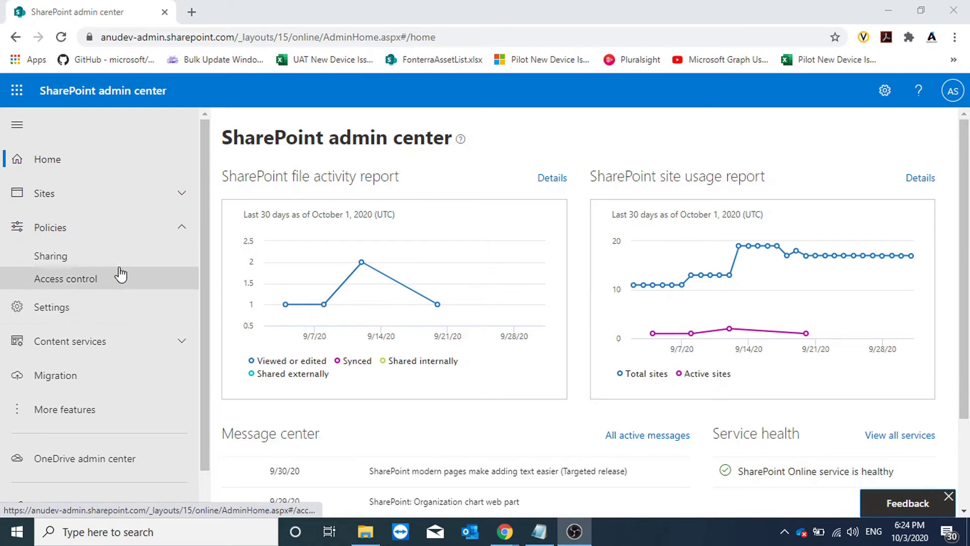
# Step: Go to Policies > Access control and open the Unmanaged devices settings panel
pyautogui.click(136, 234)
pyautogui.click(136, 235)
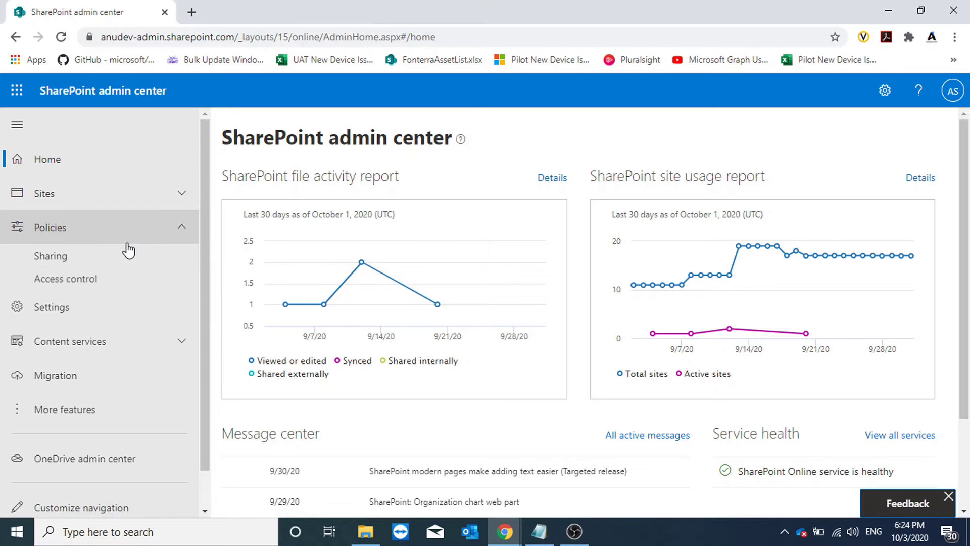
pyautogui.click(66, 277)
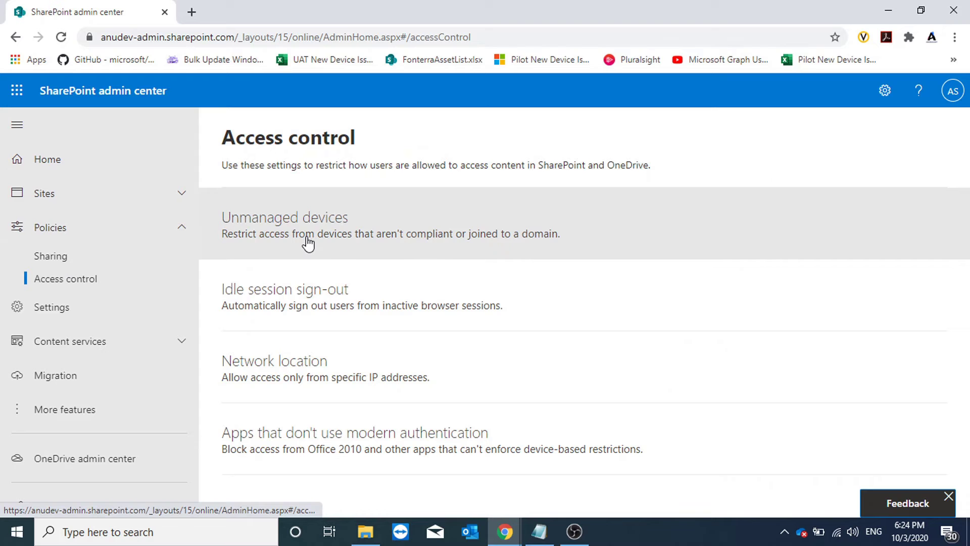
pyautogui.click(308, 243)
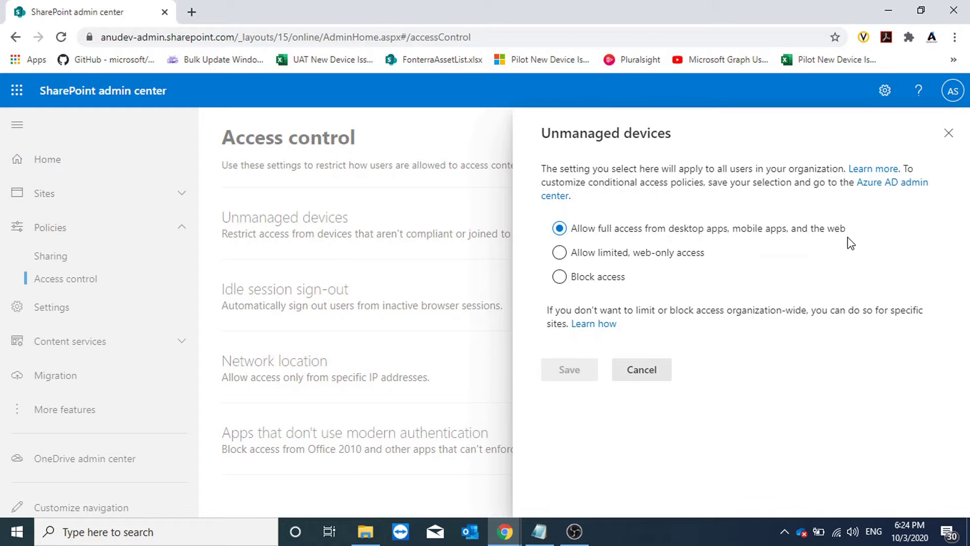
# Step: Set Unmanaged devices and Apps that don't use modern authentication both to Block access, saving each
pyautogui.click(602, 282)
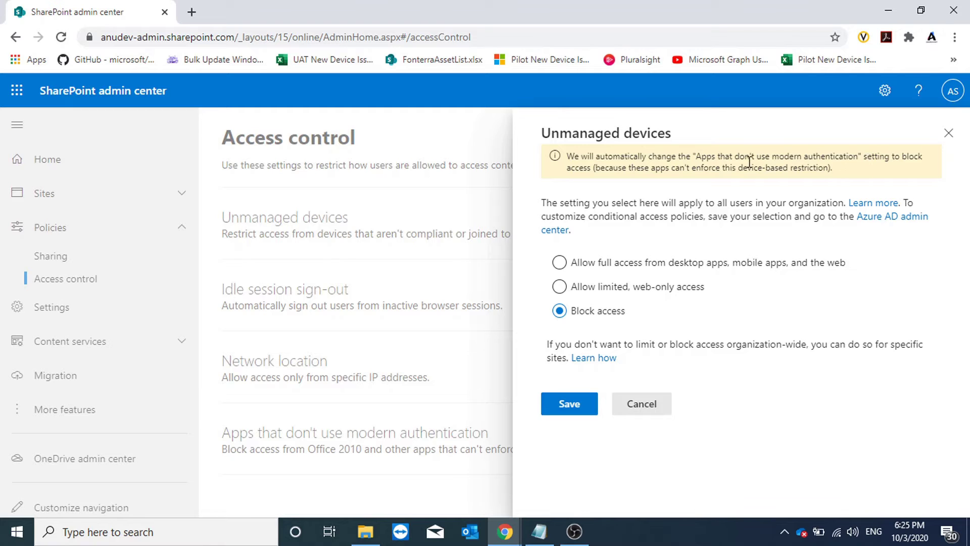
pyautogui.click(589, 410)
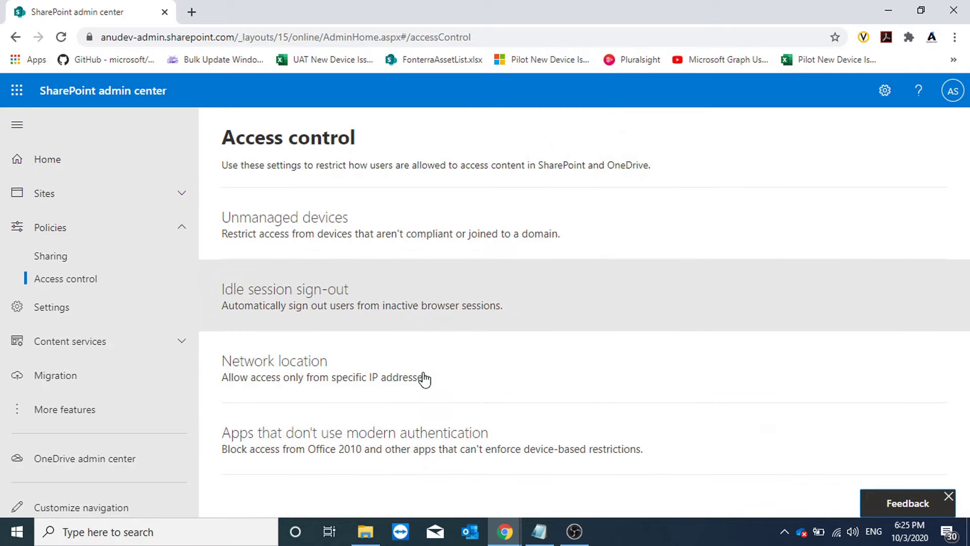
pyautogui.click(319, 449)
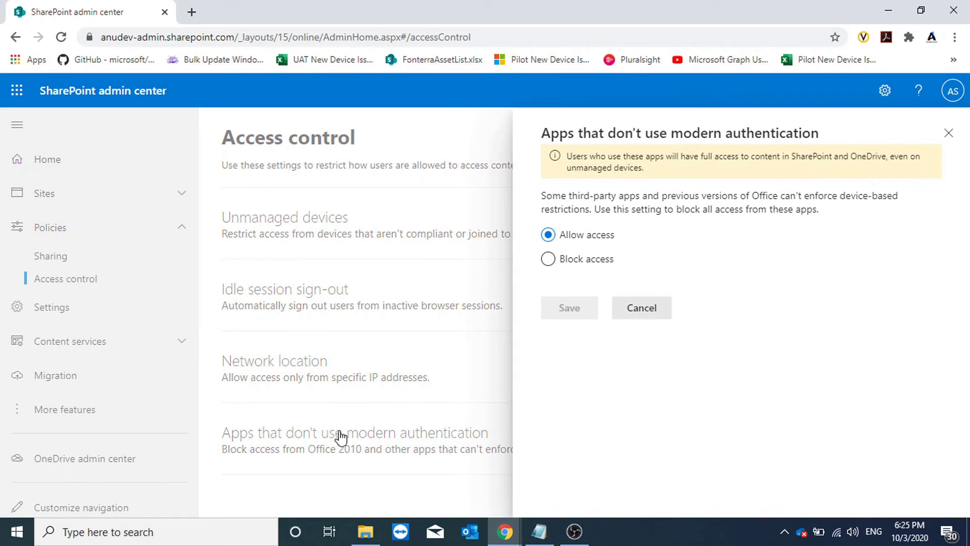
pyautogui.click(548, 259)
pyautogui.click(569, 283)
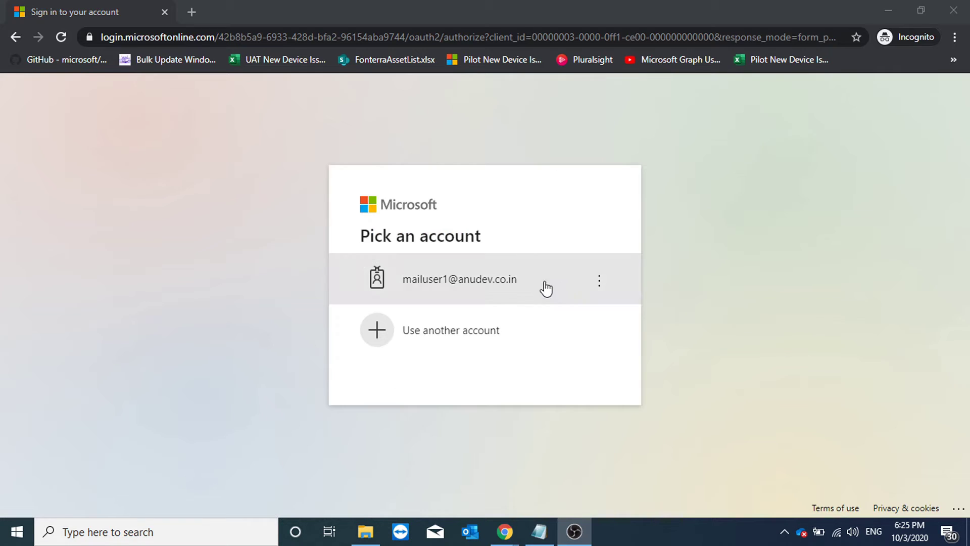
# Step: Sign in as the test user in Incognito, decline staying signed in, and review the Access Denied message
pyautogui.click(530, 287)
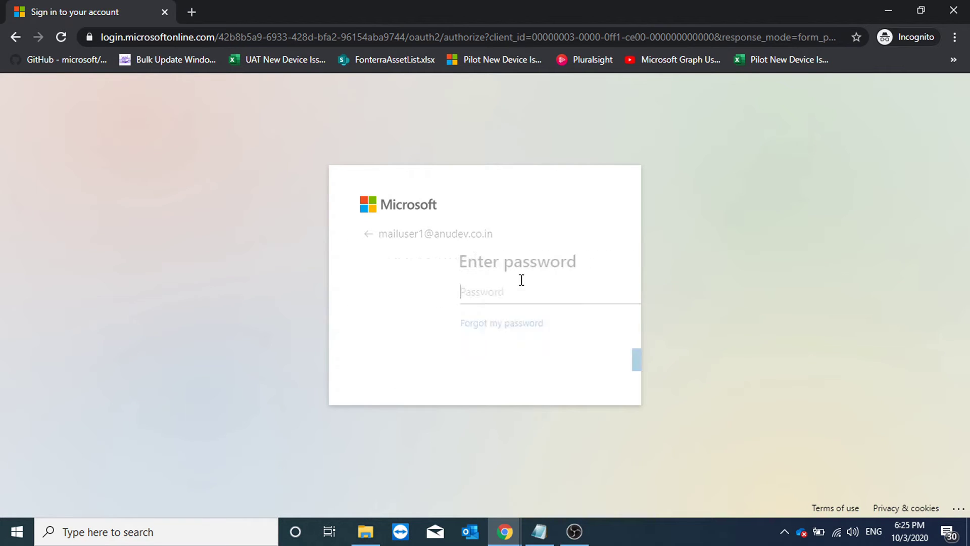
pyautogui.write('•')
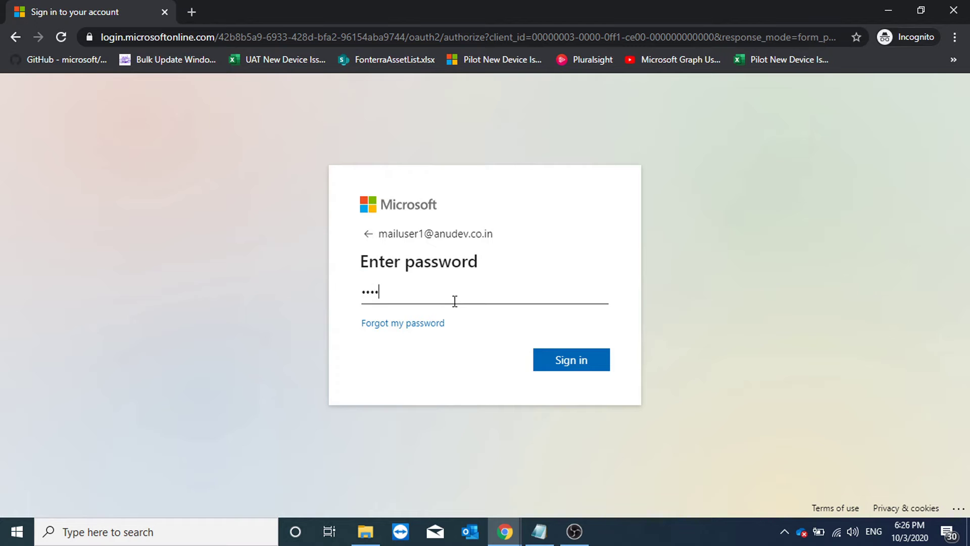
pyautogui.press('Return')
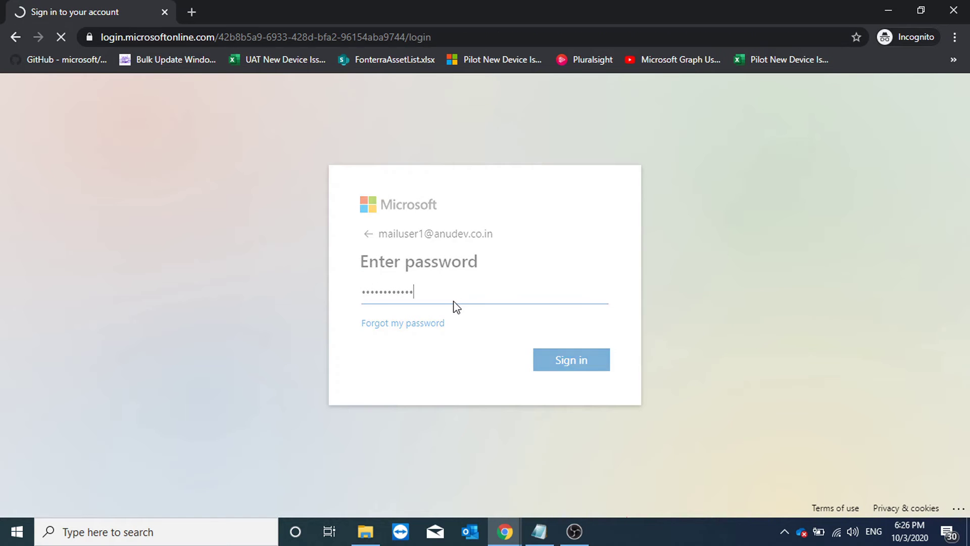
pyautogui.click(493, 372)
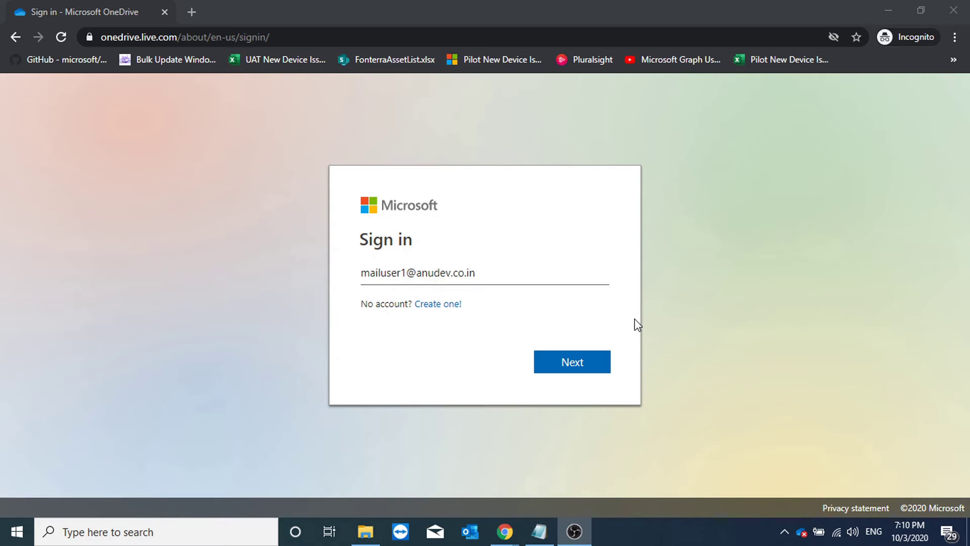
pyautogui.click(574, 371)
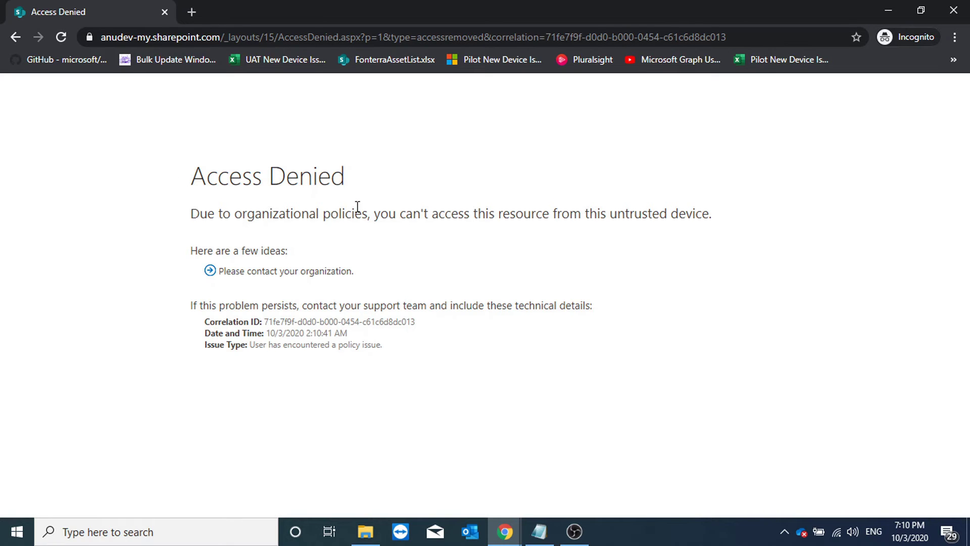
pyautogui.moveTo(462, 217); pyautogui.dragTo(707, 215)
pyautogui.click(671, 280)
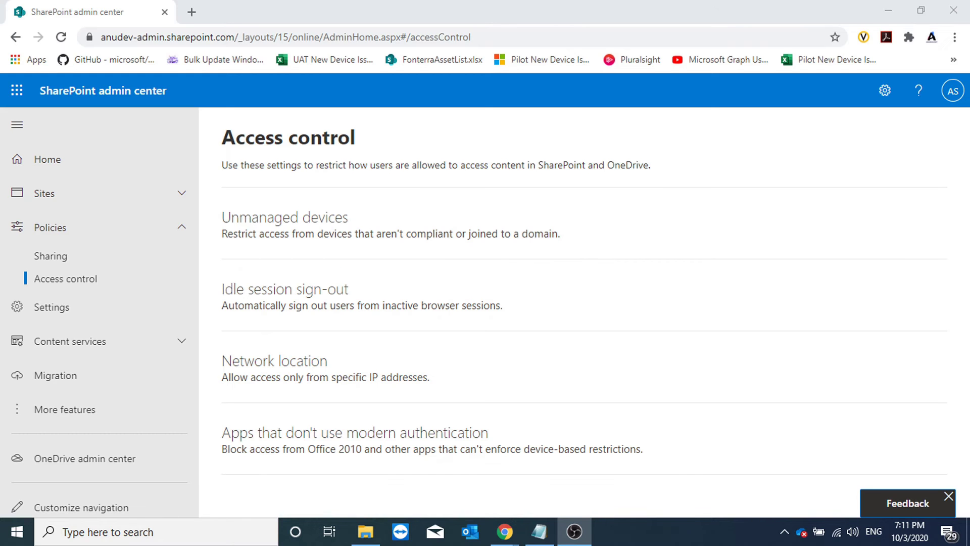
# Step: Switch Unmanaged devices to 'Allow limited, web-only access' and save
pyautogui.click(385, 234)
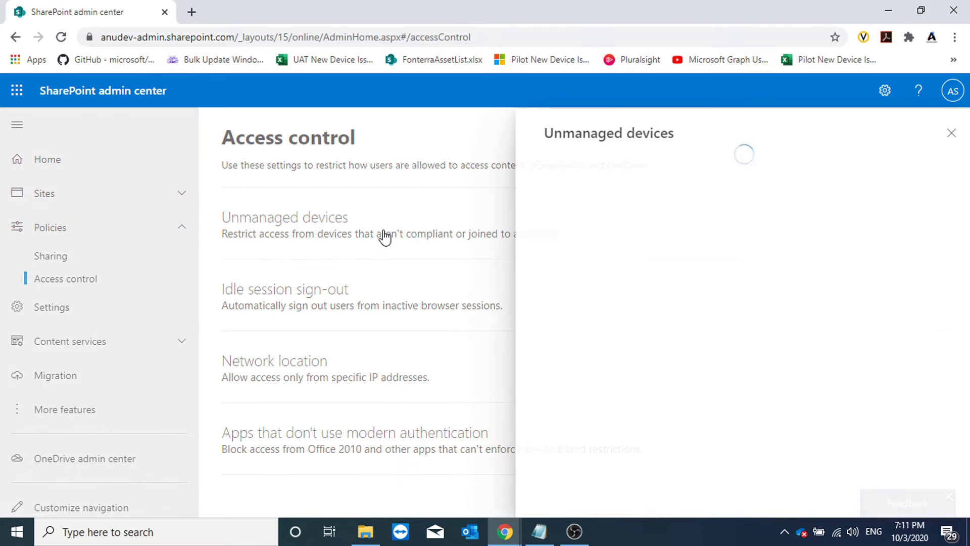
pyautogui.click(603, 253)
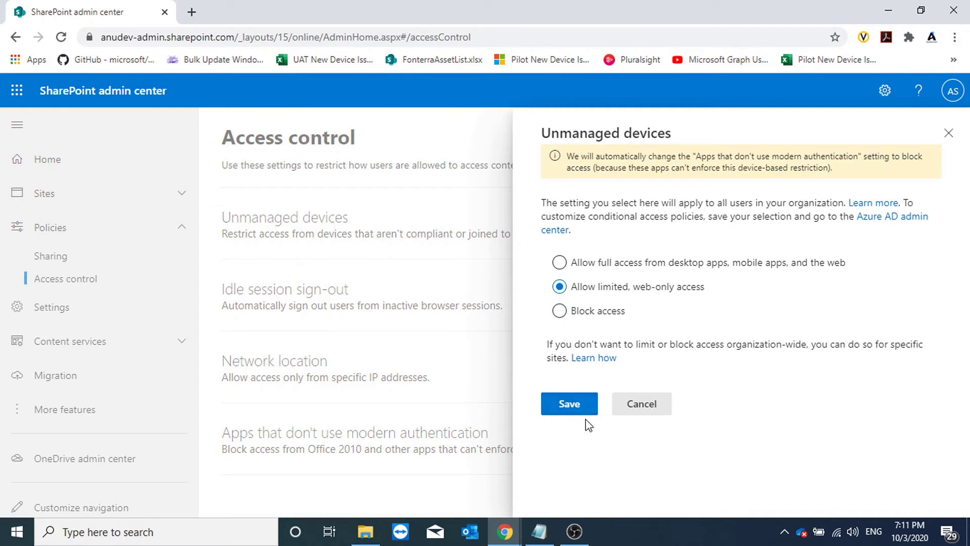
pyautogui.click(578, 407)
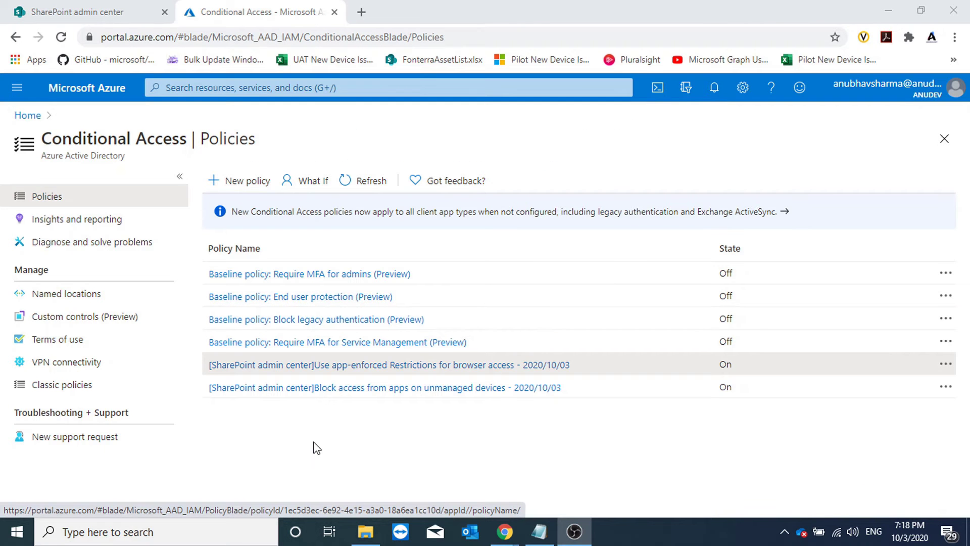
# Step: Open the 'Use app-enforced Restrictions' policy and inspect its Cloud apps and Client apps conditions
pyautogui.click(462, 365)
pyautogui.scroll(-4, 220, 363)
pyautogui.click(149, 263)
pyautogui.click(134, 208)
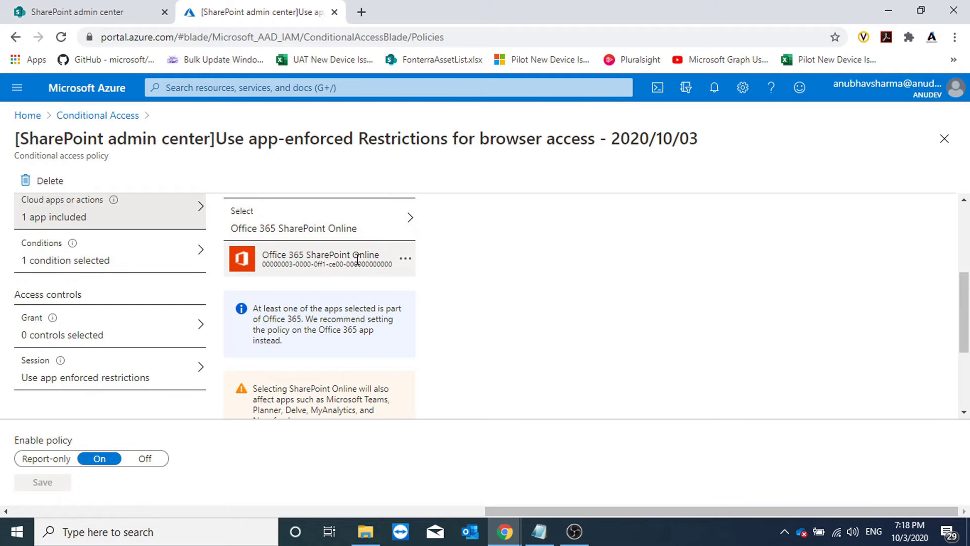
pyautogui.click(126, 268)
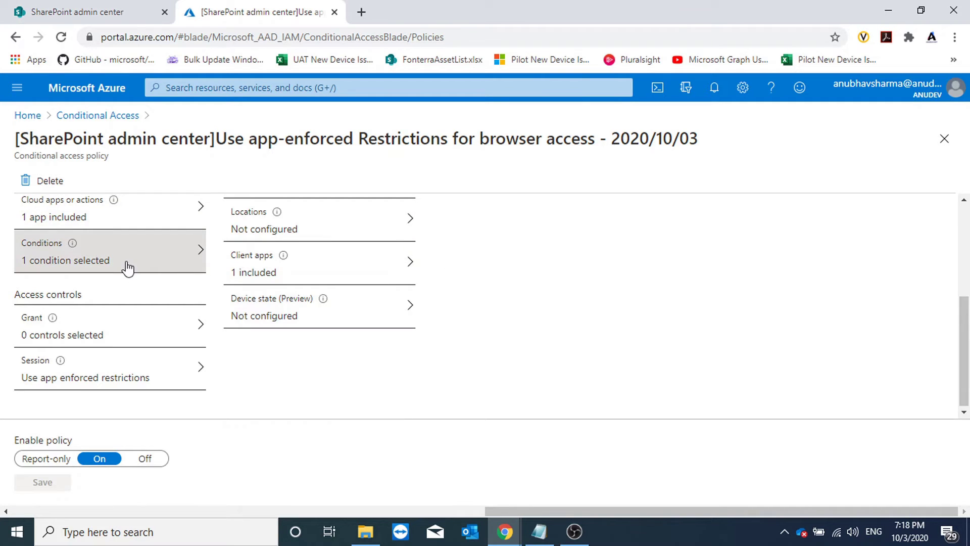
pyautogui.click(309, 273)
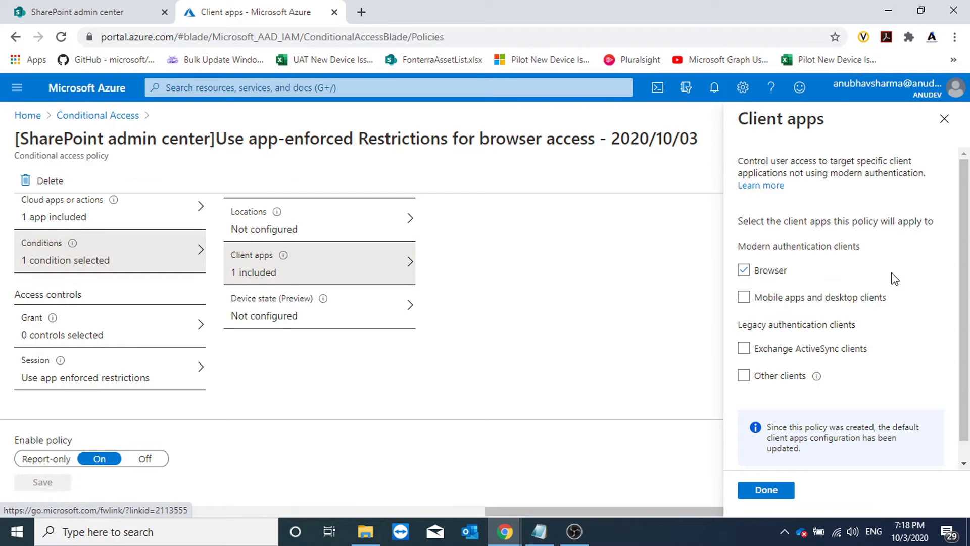
# Step: Review the policy's Grant and Session controls, then close the Session blade
pyautogui.click(156, 369)
pyautogui.click(145, 336)
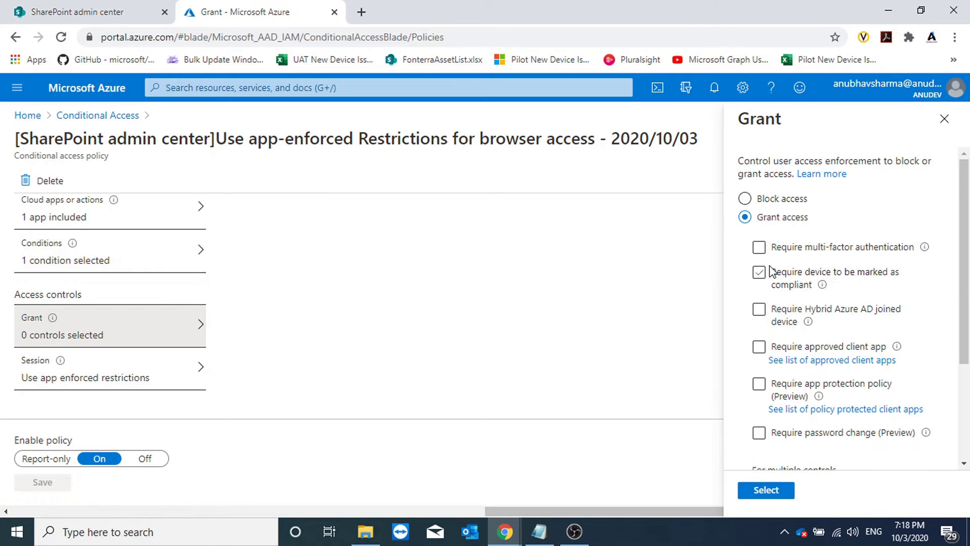
pyautogui.scroll(-2, 777, 275)
pyautogui.scroll(-1, 776, 275)
pyautogui.scroll(3, 773, 307)
pyautogui.scroll(-3, 773, 308)
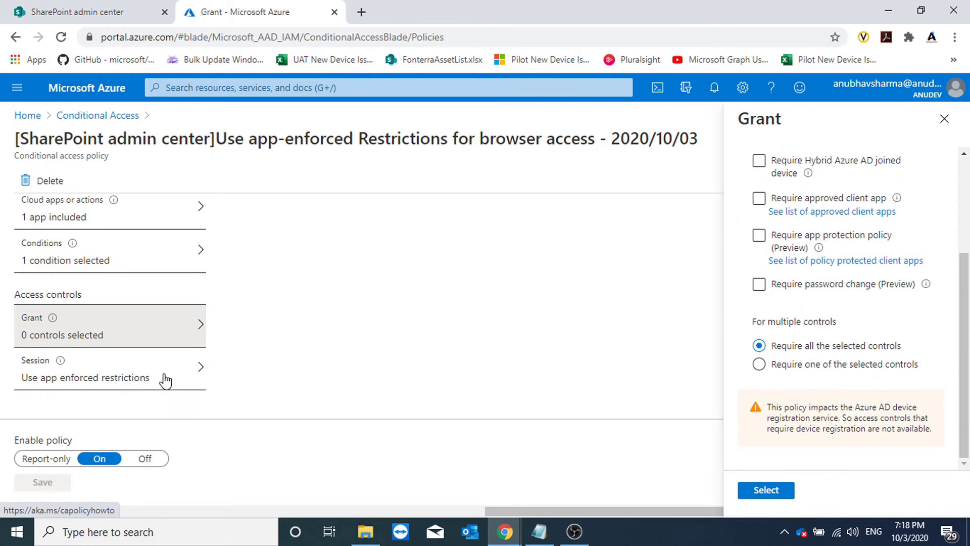
pyautogui.click(122, 374)
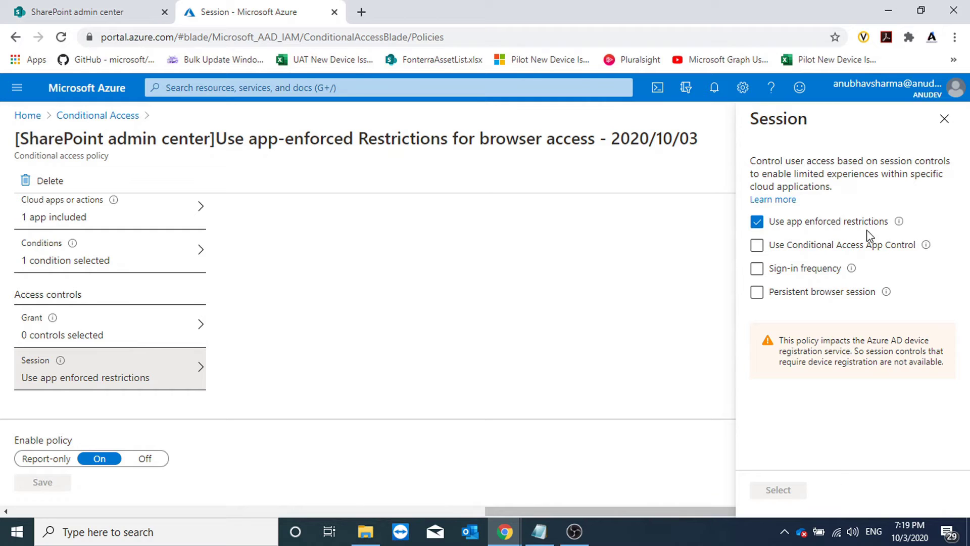
pyautogui.moveTo(901, 227)
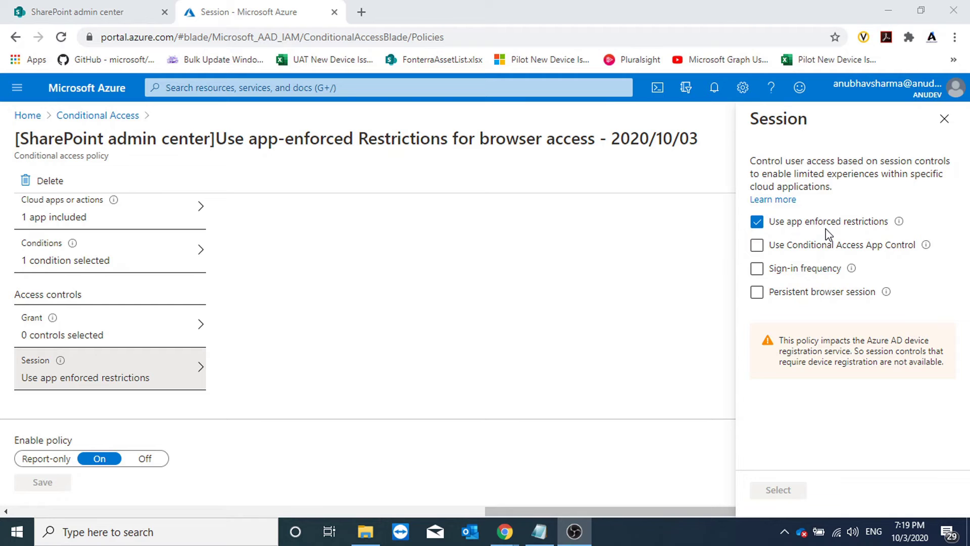
pyautogui.click(944, 118)
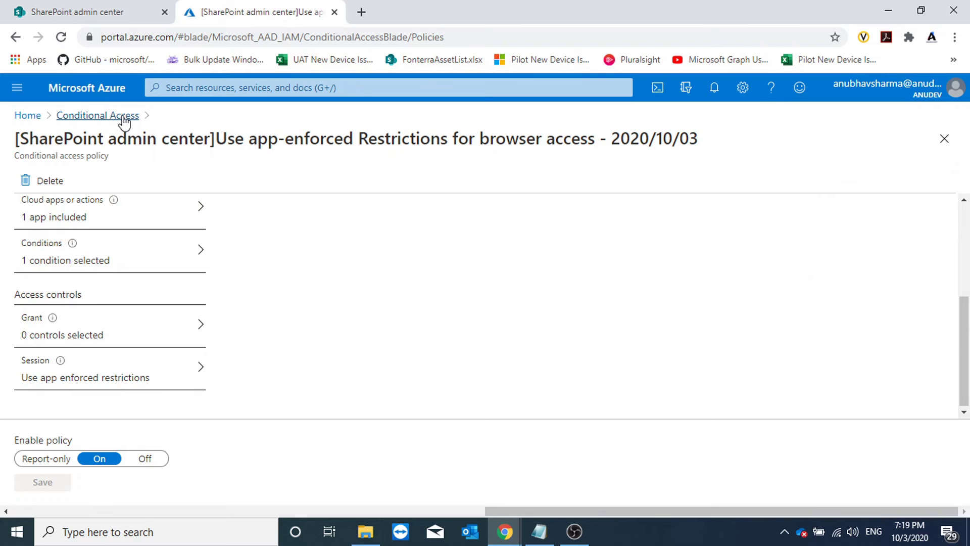
# Step: Open the unmanaged-devices block policy and review its users, cloud apps and client apps
pyautogui.click(124, 118)
pyautogui.click(325, 388)
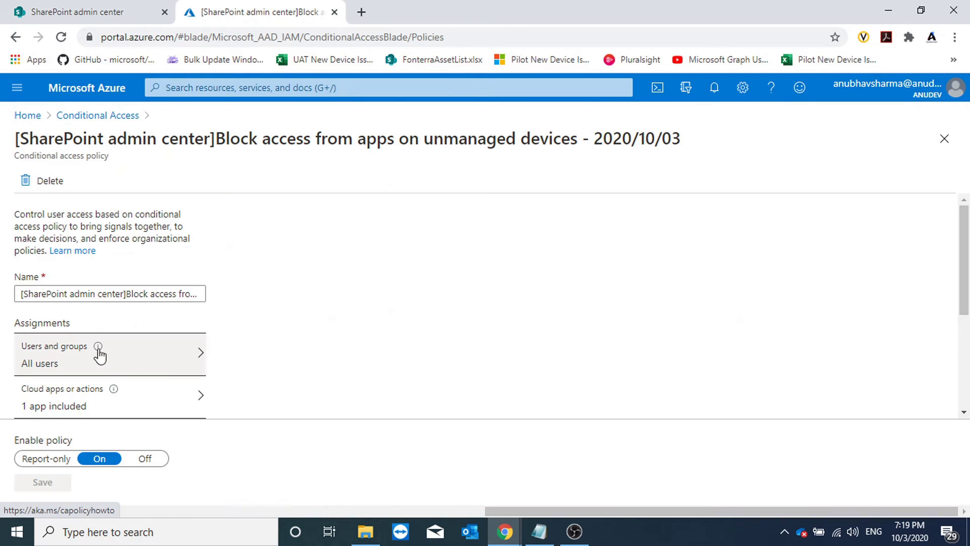
pyautogui.click(149, 366)
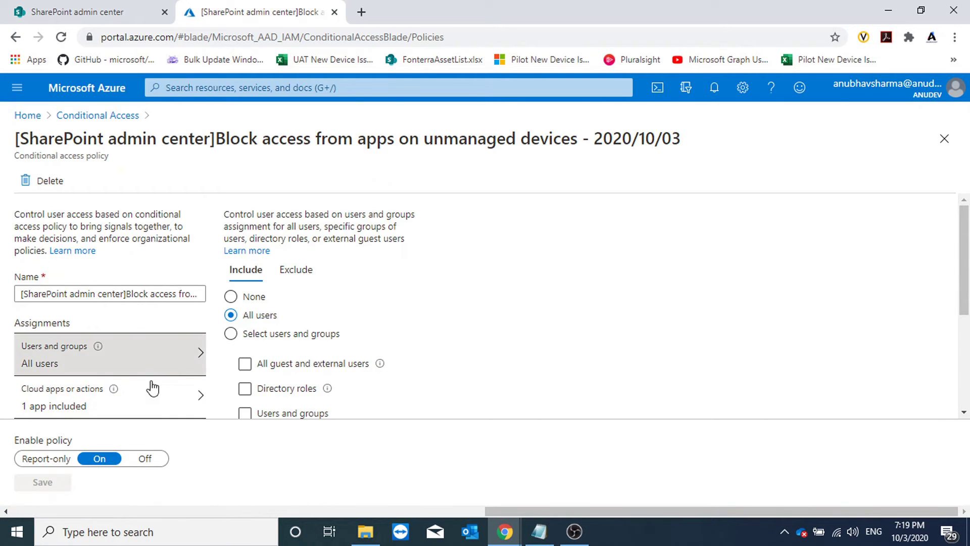
pyautogui.click(173, 390)
pyautogui.scroll(-4, 270, 347)
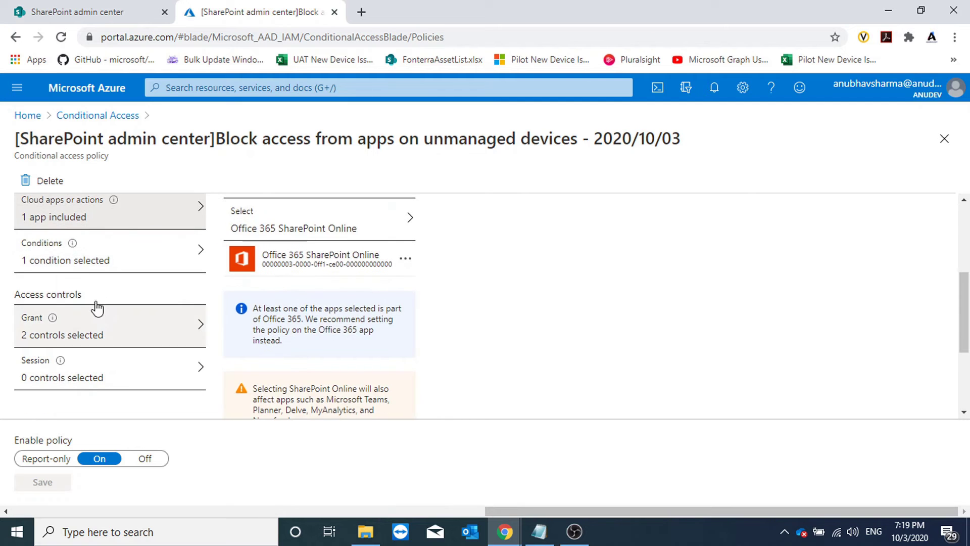
pyautogui.click(95, 265)
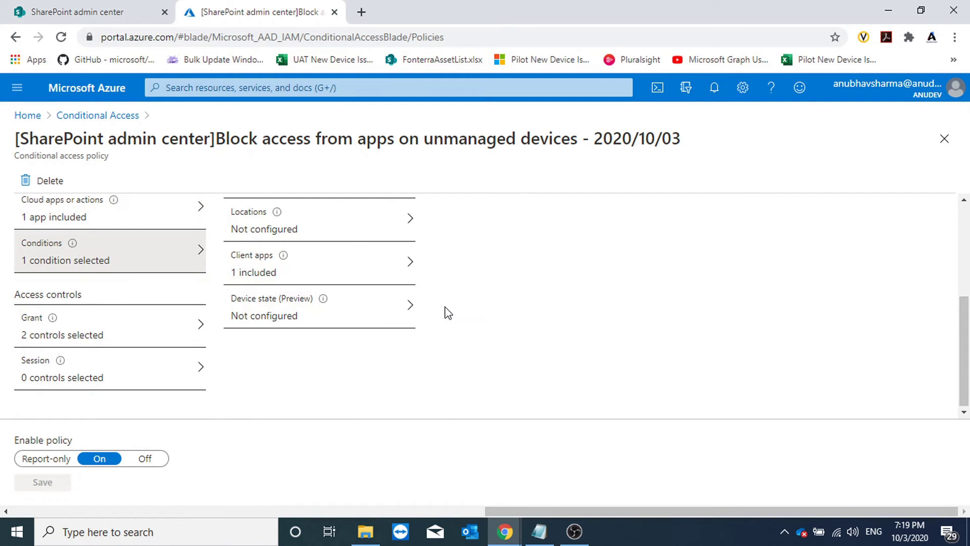
pyautogui.click(379, 271)
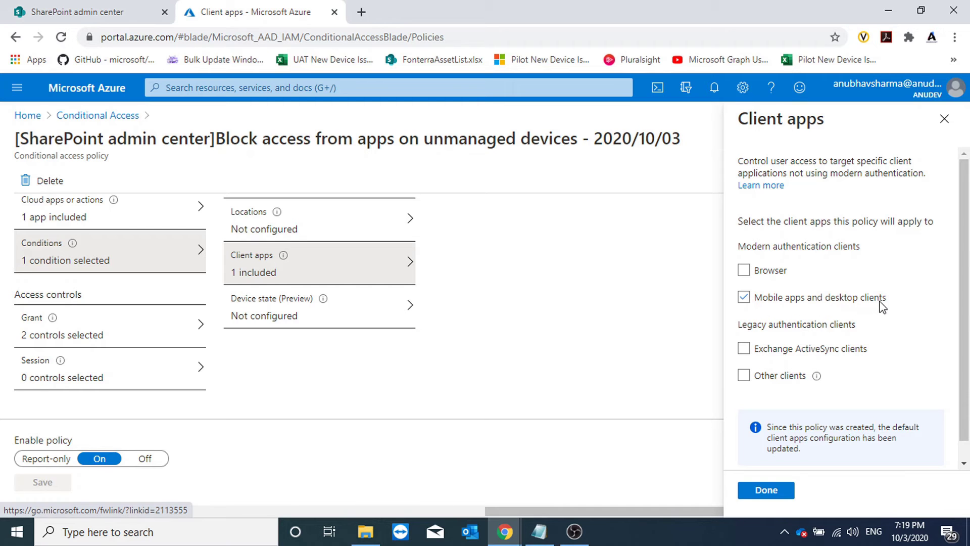
# Step: Turn on app enforced restrictions in Session, review the Grant controls, and show the Conditions
pyautogui.click(119, 364)
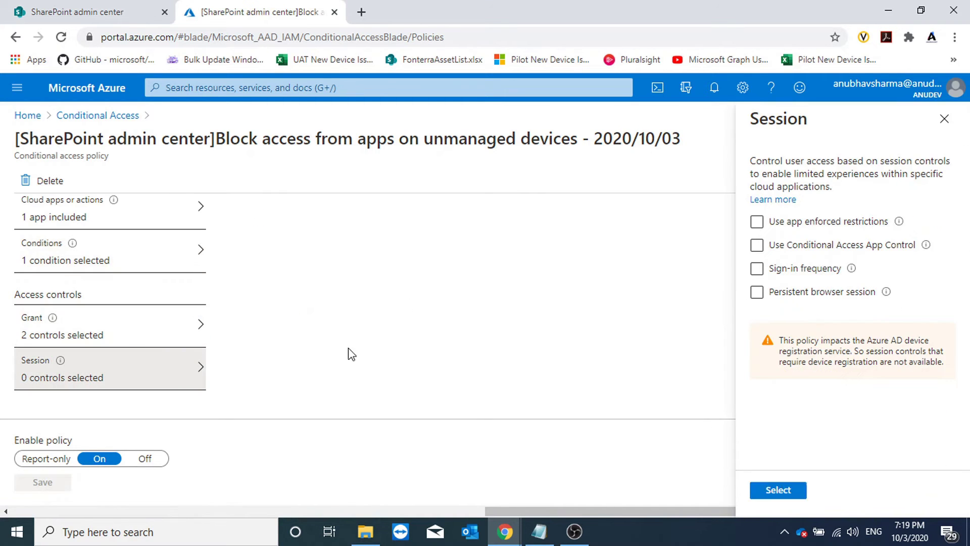
pyautogui.click(828, 223)
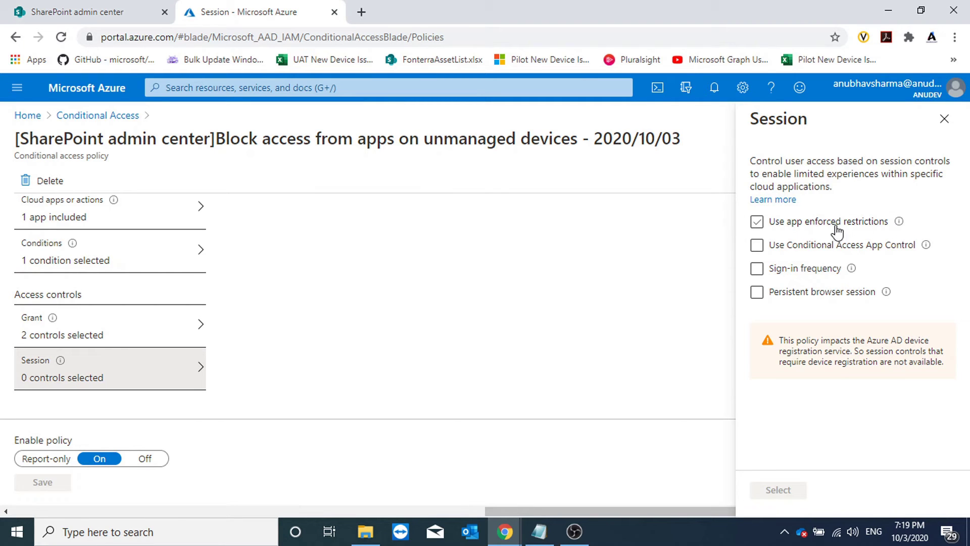
pyautogui.click(168, 325)
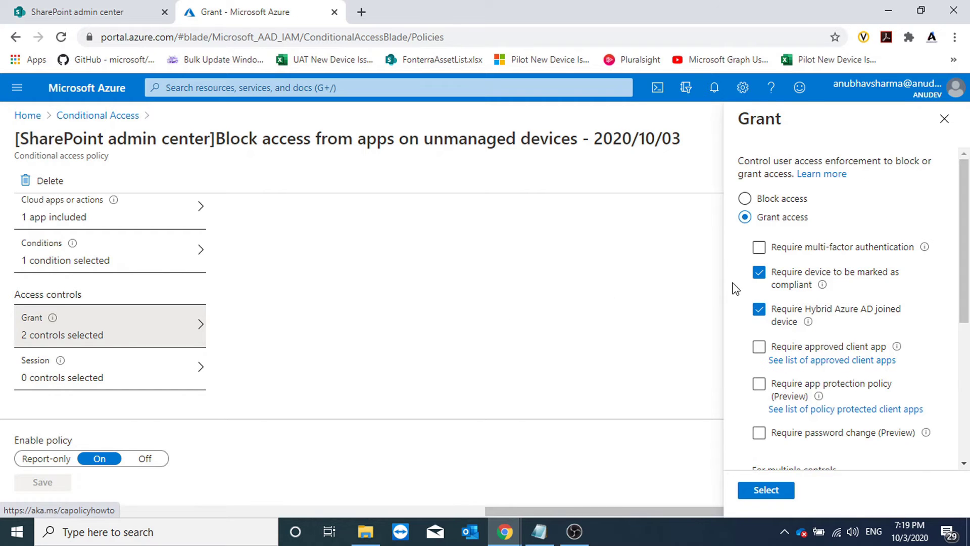
pyautogui.scroll(-5, 735, 288)
pyautogui.scroll(5, 741, 292)
pyautogui.scroll(-5, 848, 321)
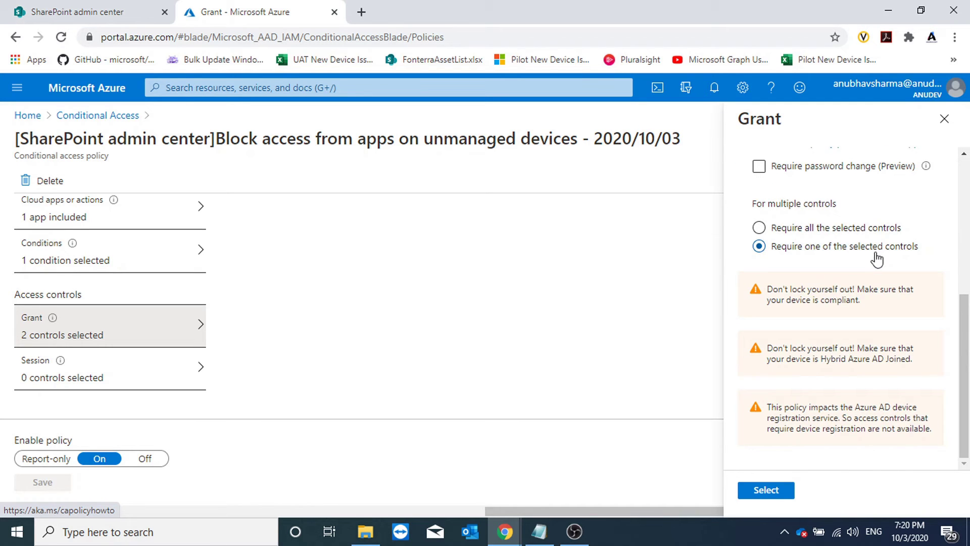
pyautogui.scroll(5, 875, 260)
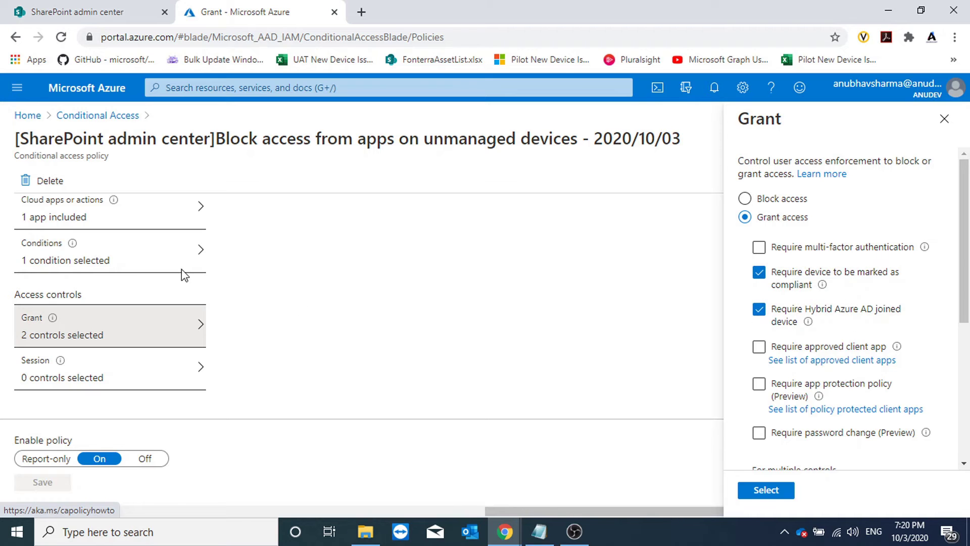
pyautogui.click(120, 267)
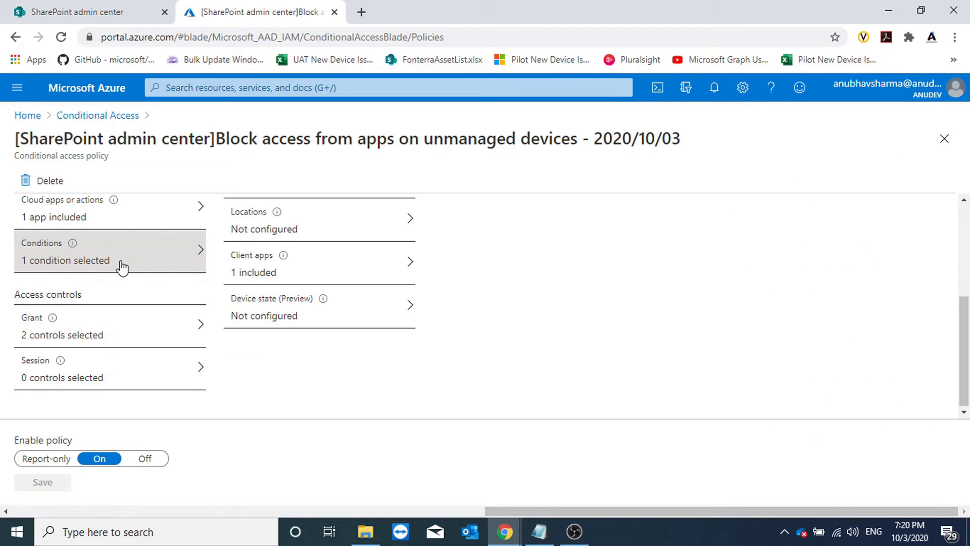
# Step: Change the block policy's Grant to 'Require all the selected controls' and save the policy
pyautogui.click(248, 266)
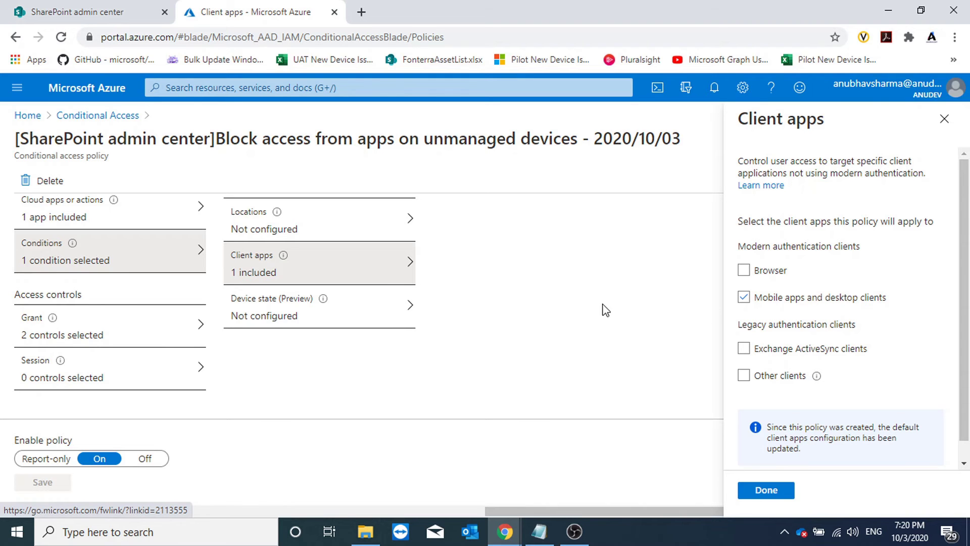
pyautogui.click(944, 119)
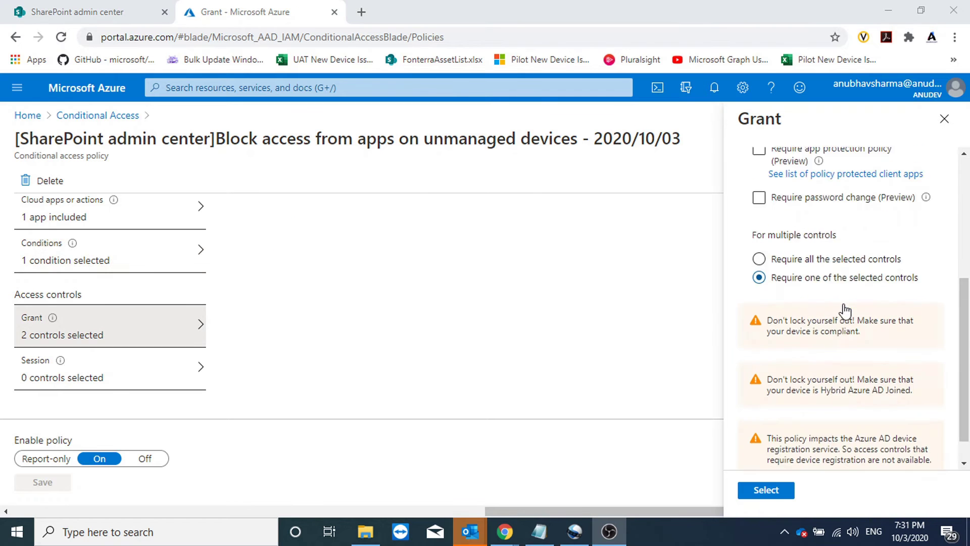
pyautogui.scroll(-1, 804, 283)
pyautogui.click(797, 227)
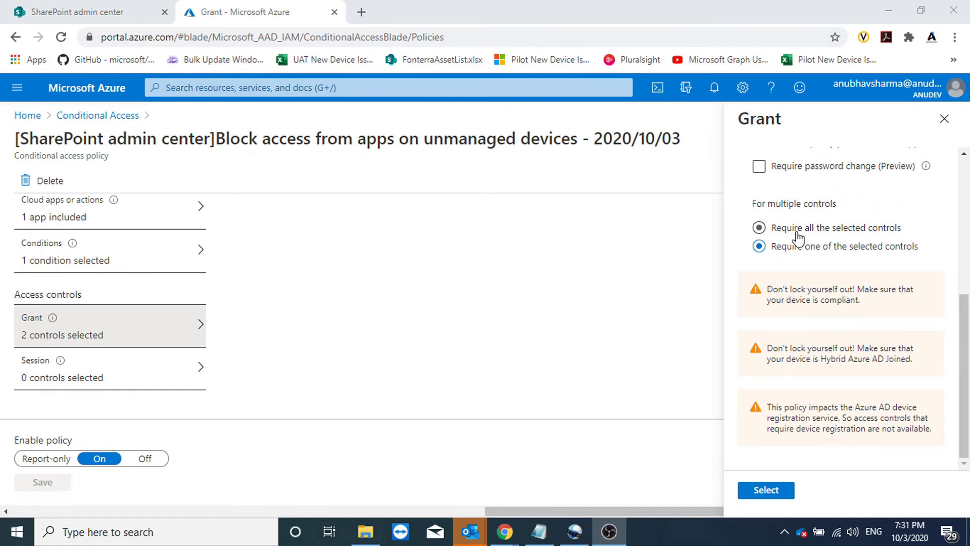
pyautogui.scroll(5, 848, 245)
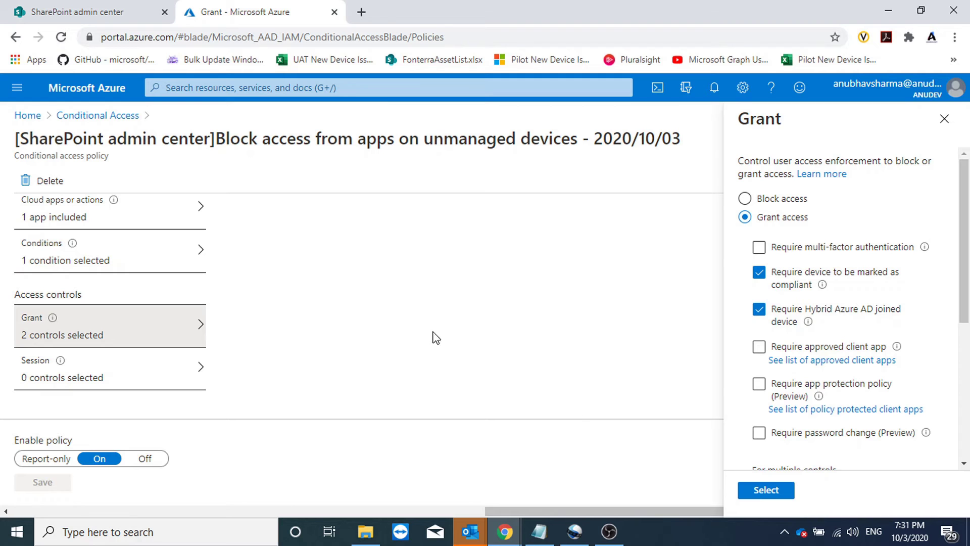
pyautogui.click(754, 491)
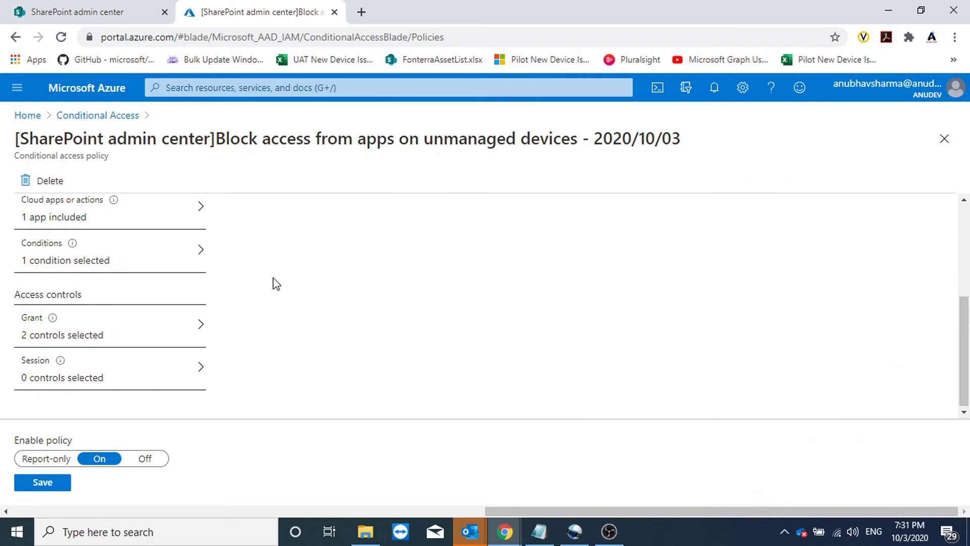
pyautogui.click(51, 489)
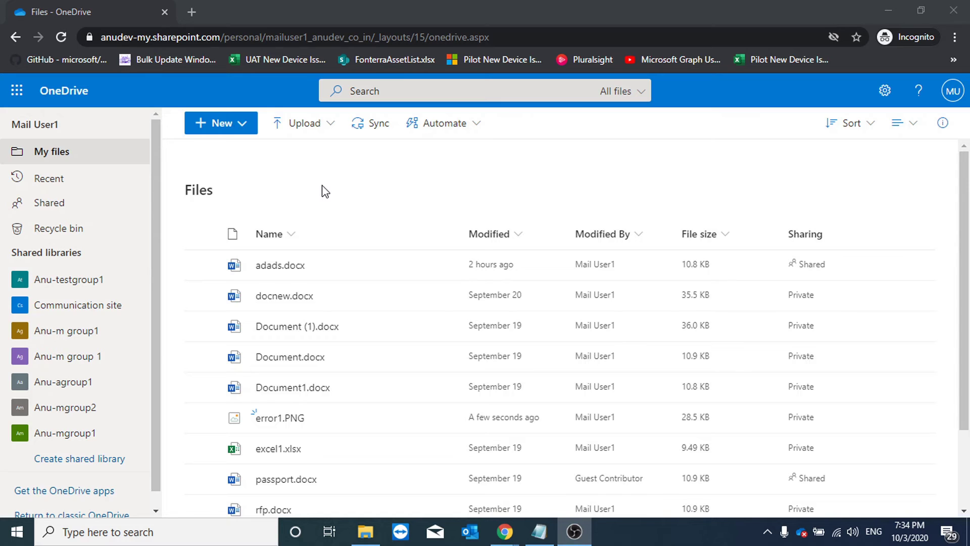
# Step: Open adads.docx in Word for the web and show spelling suggestions for 'kkkk'
pyautogui.click(298, 265)
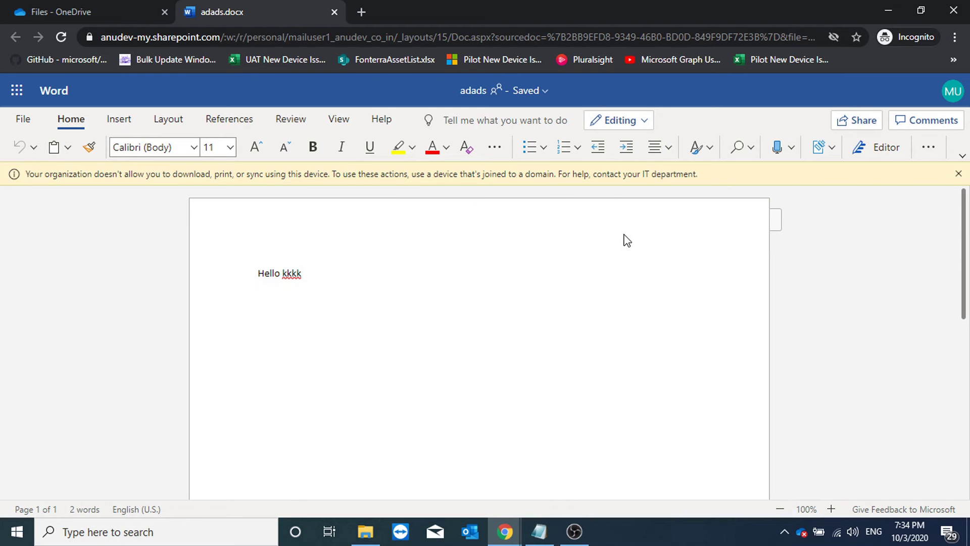
pyautogui.hotkey('shift', 'F10')
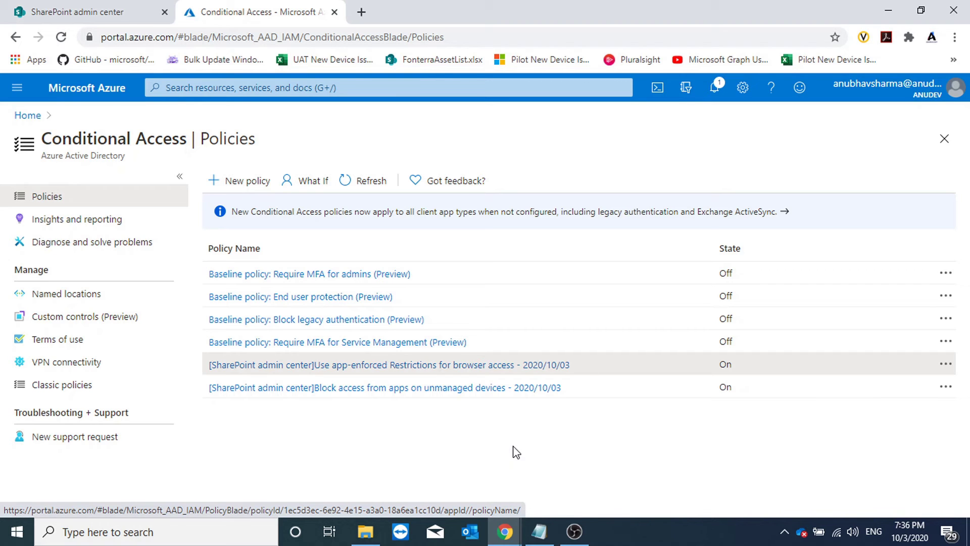
# Step: Enable 'Use app enforced restrictions' in the browser-access policy's Session controls and return to the list
pyautogui.click(489, 366)
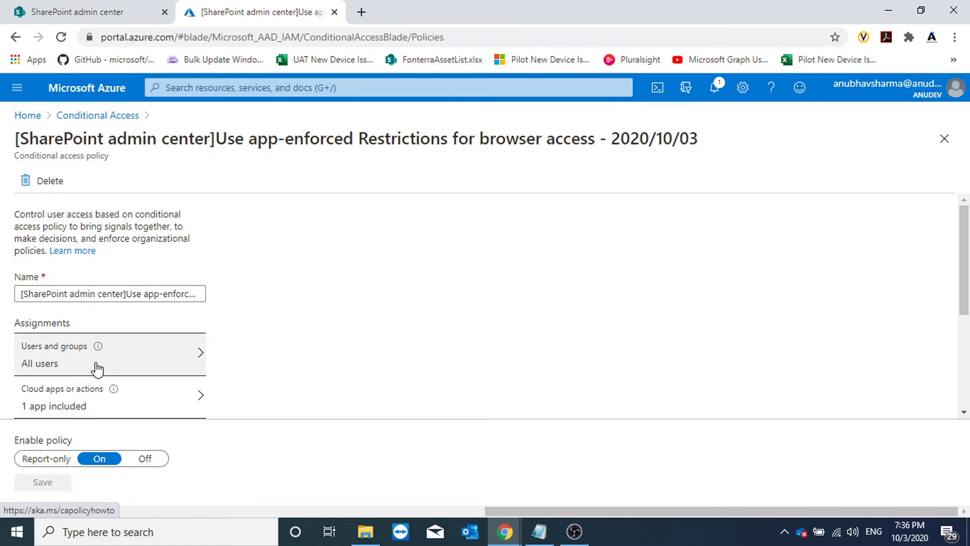
pyautogui.scroll(-4, 97, 369)
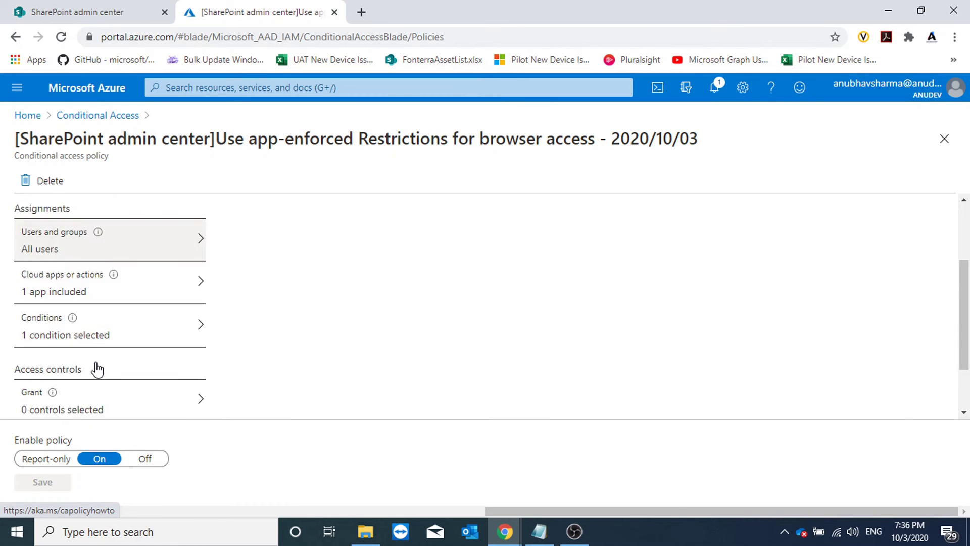
pyautogui.click(104, 375)
pyautogui.click(823, 223)
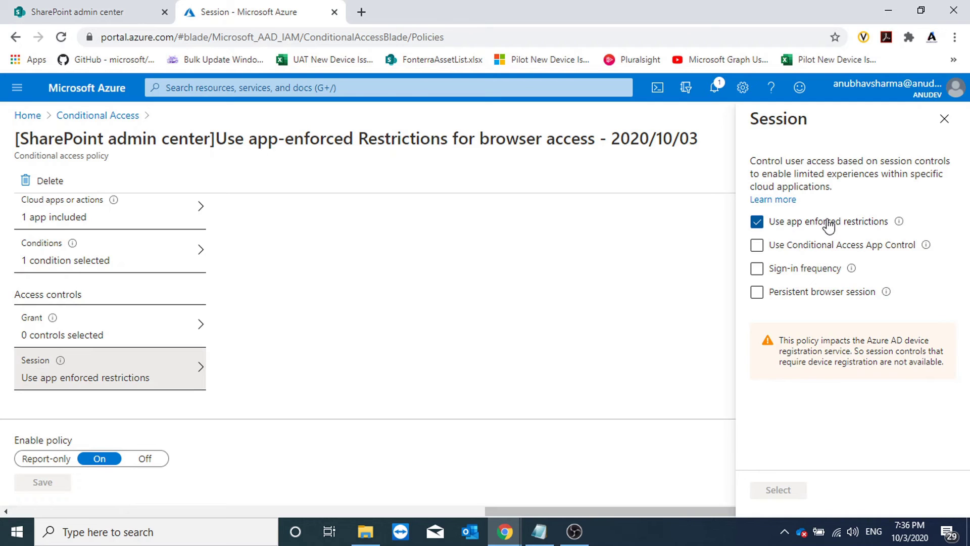
pyautogui.click(944, 118)
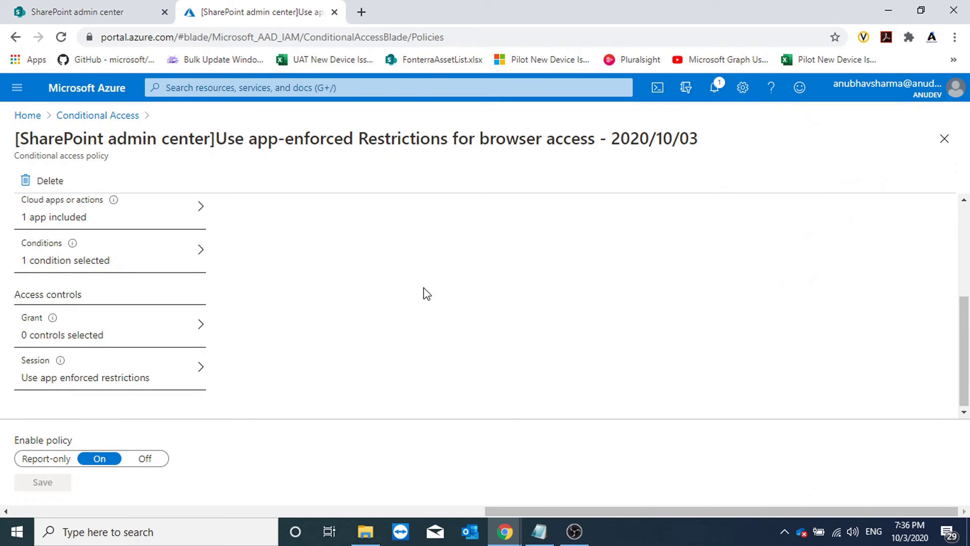
pyautogui.click(105, 115)
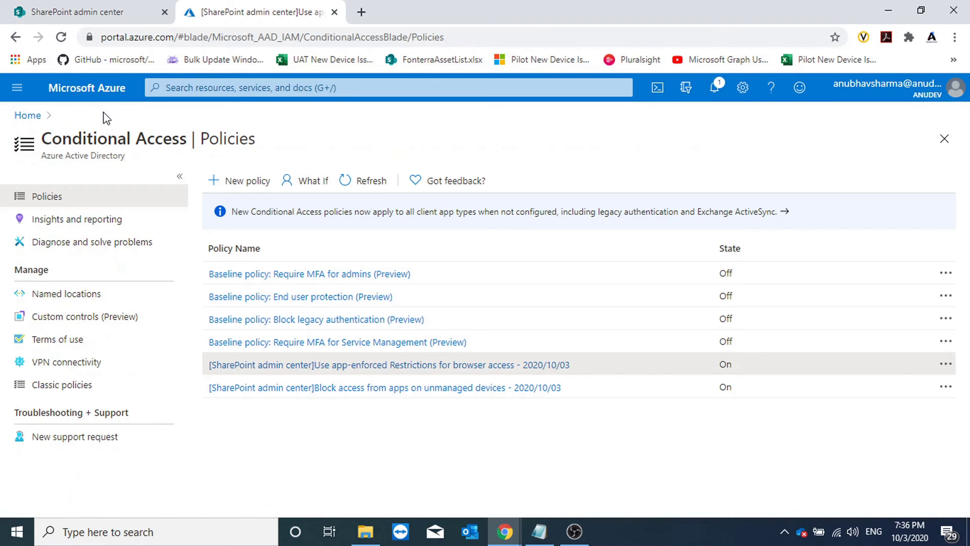
# Step: Reopen the browser-access policy to check its settings, then go back to Conditional Access
pyautogui.click(348, 364)
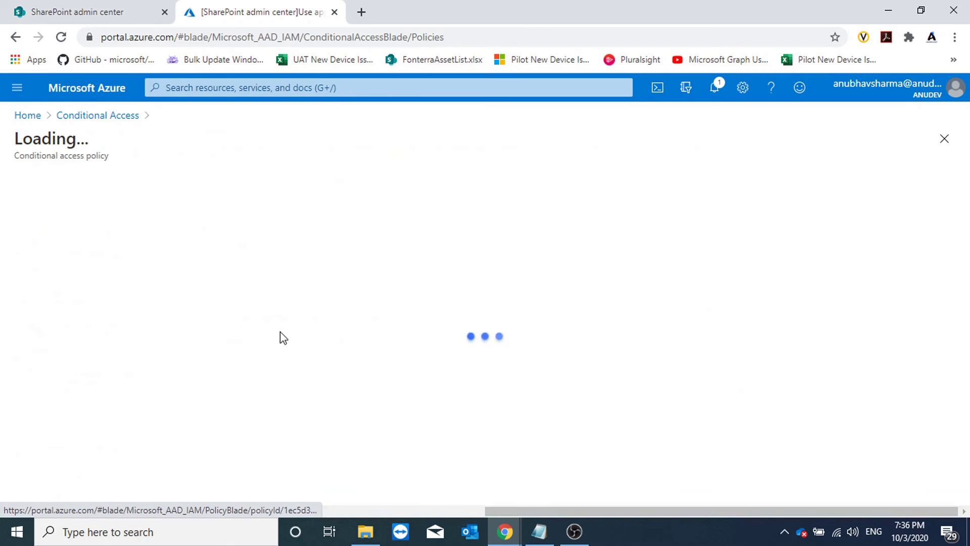
pyautogui.scroll(-4, 263, 306)
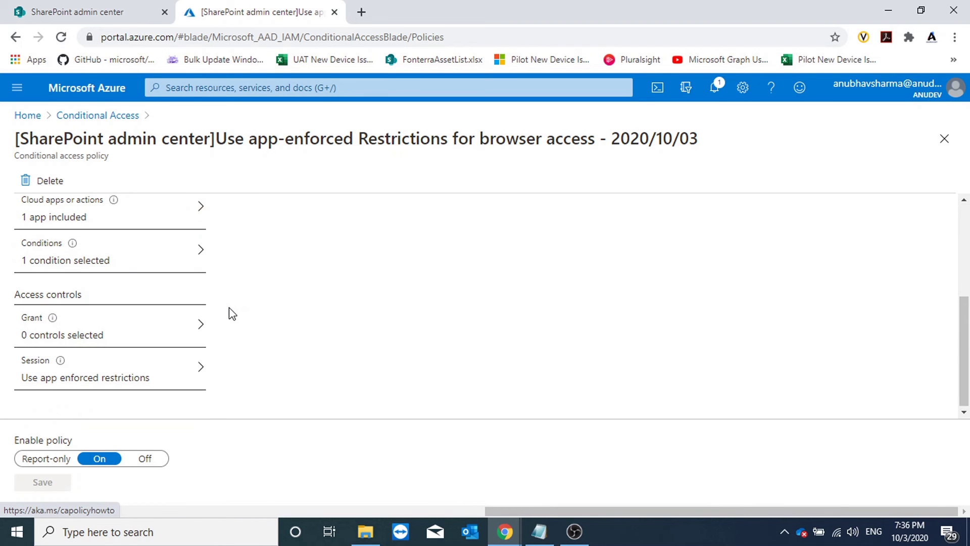
pyautogui.scroll(4, 218, 303)
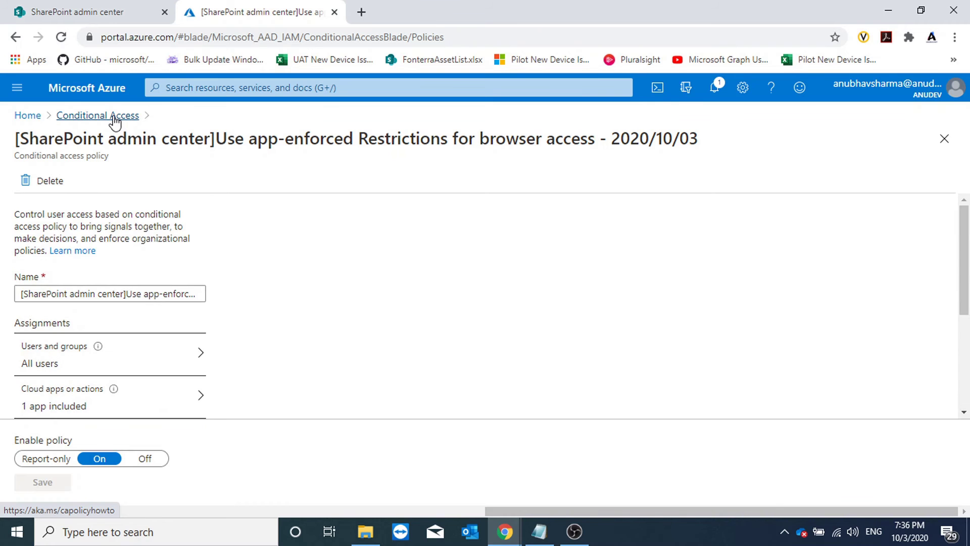
pyautogui.click(115, 116)
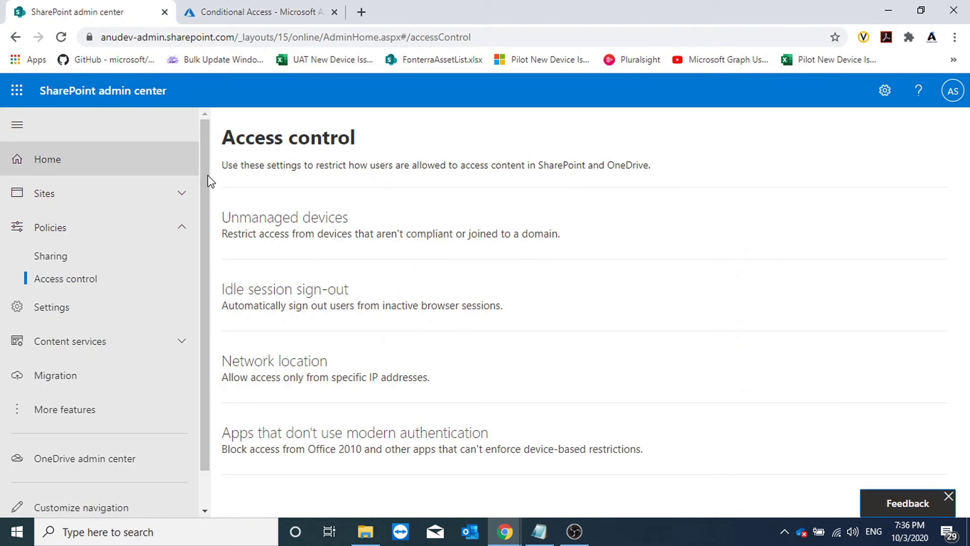
# Step: Set Unmanaged devices to 'Allow full access from desktop apps, mobile apps, and the web' and save
pyautogui.click(283, 222)
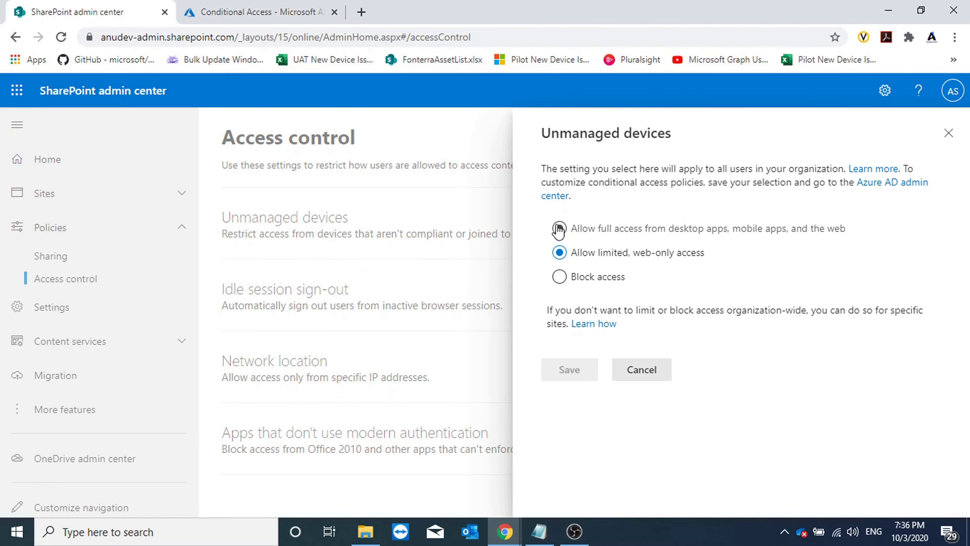
pyautogui.click(560, 228)
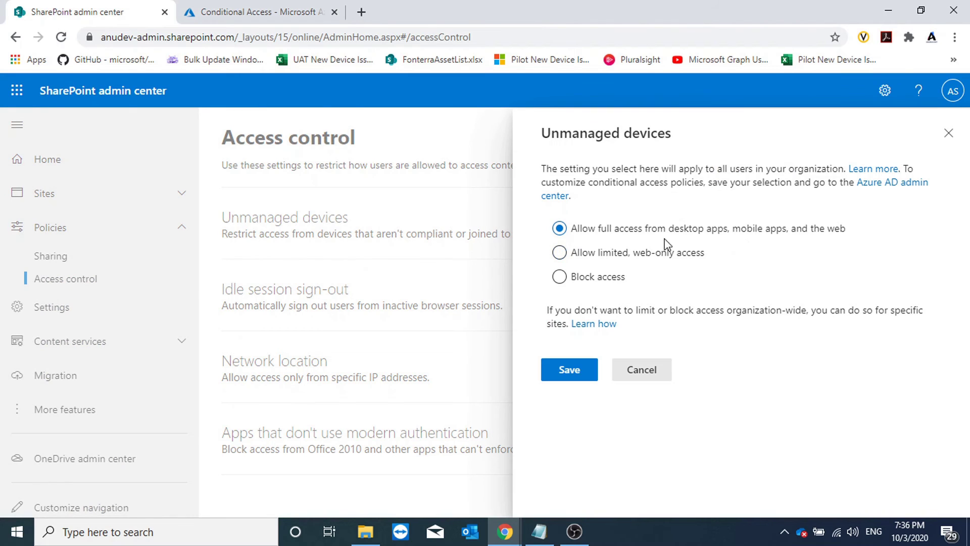
pyautogui.click(569, 370)
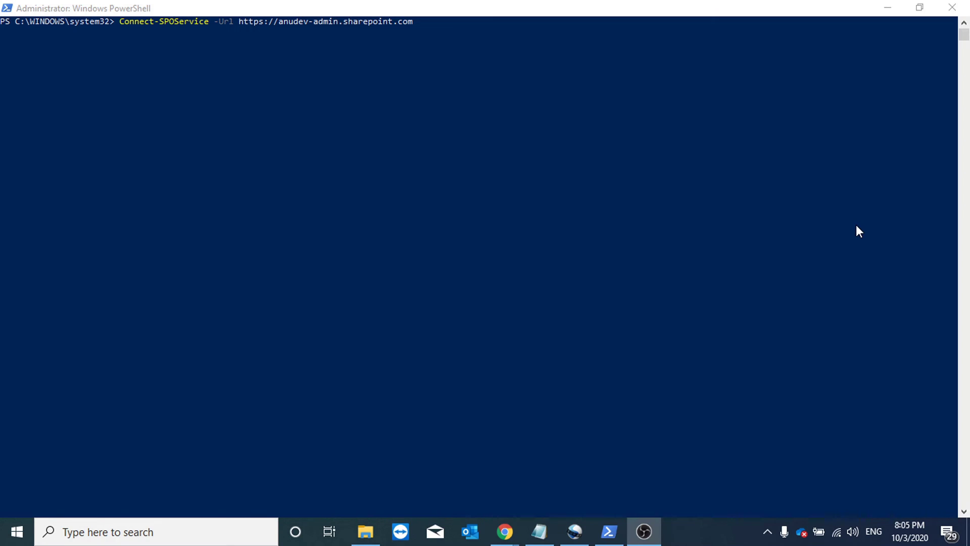
# Step: Run Connect-SPOService to connect PowerShell to the SharePoint Online admin site
pyautogui.click(494, 162)
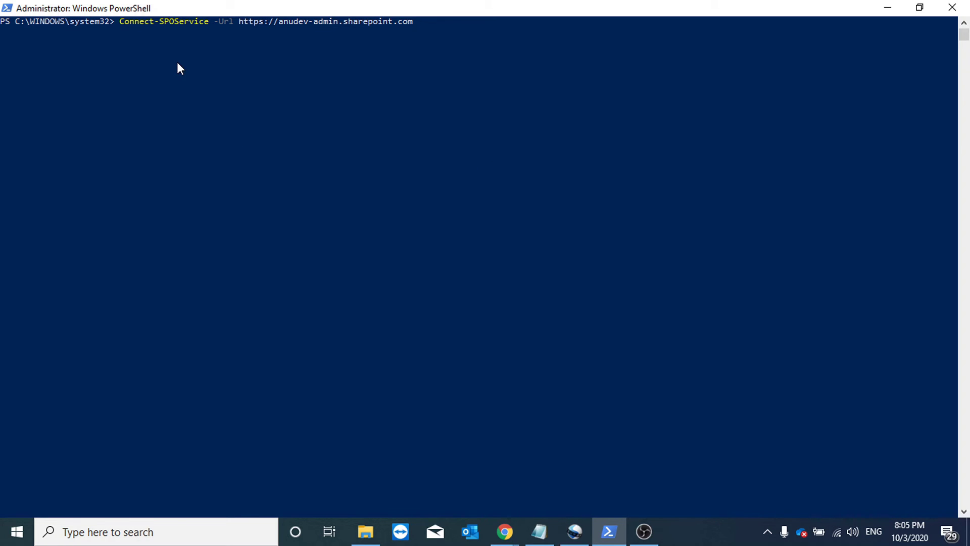
pyautogui.click(306, 61)
pyautogui.press('Escape')
pyautogui.press('Return')
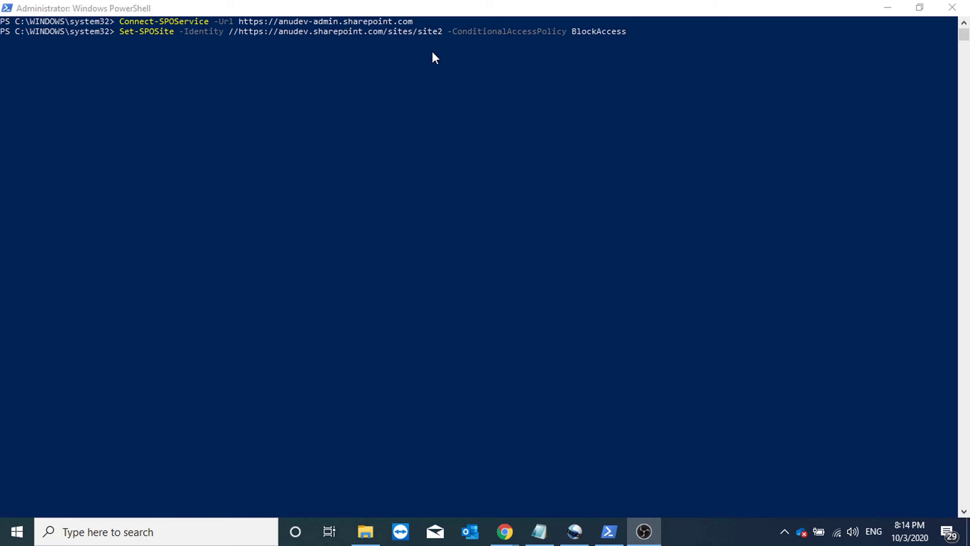
# Step: Fix the site2 URL's stray slashes and run Set-SPOSite with -ConditionalAccessPolicy BlockAccess
pyautogui.click(694, 229)
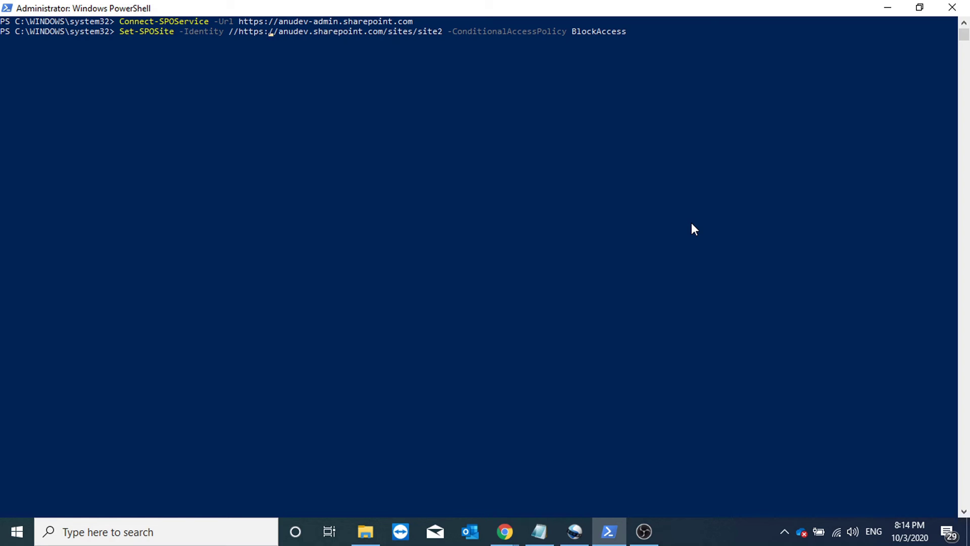
pyautogui.press('Left')
pyautogui.press('Left')
pyautogui.press('Left')
pyautogui.press('Left')
pyautogui.press('Left')
pyautogui.press('Delete')
pyautogui.press('Delete')
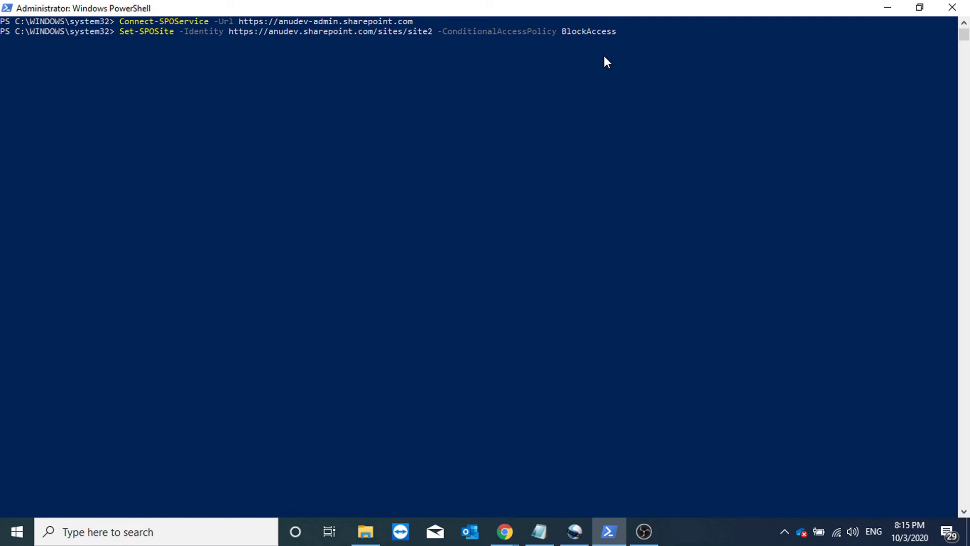
pyautogui.press('Return')
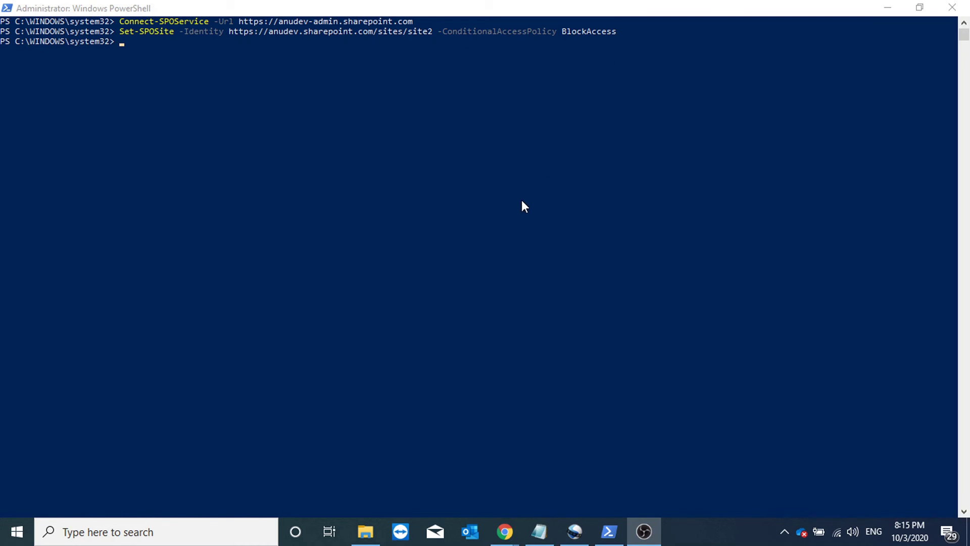